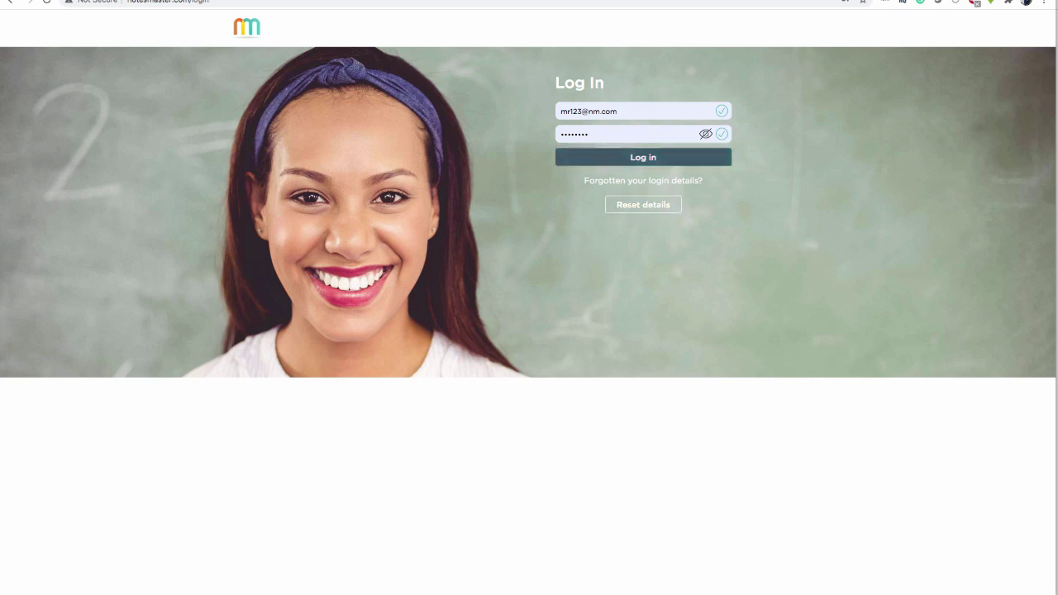
# Step: Log in to the teacher account so the Classes dashboard lists its two classes
pyautogui.click(676, 162)
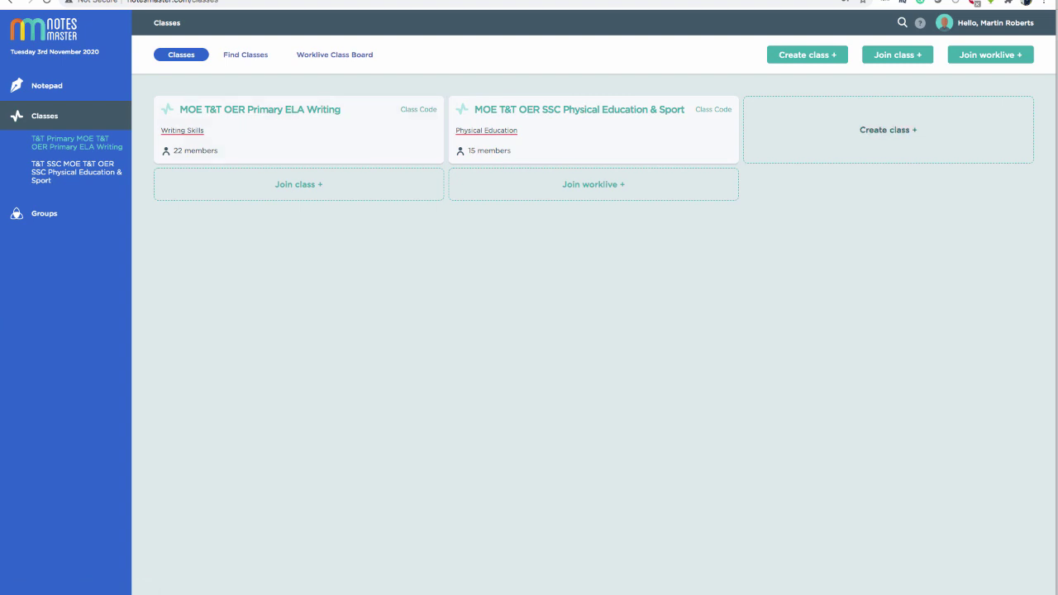
# Step: Start a new Standard class named 'Martin PE Class F3'
pyautogui.click(887, 129)
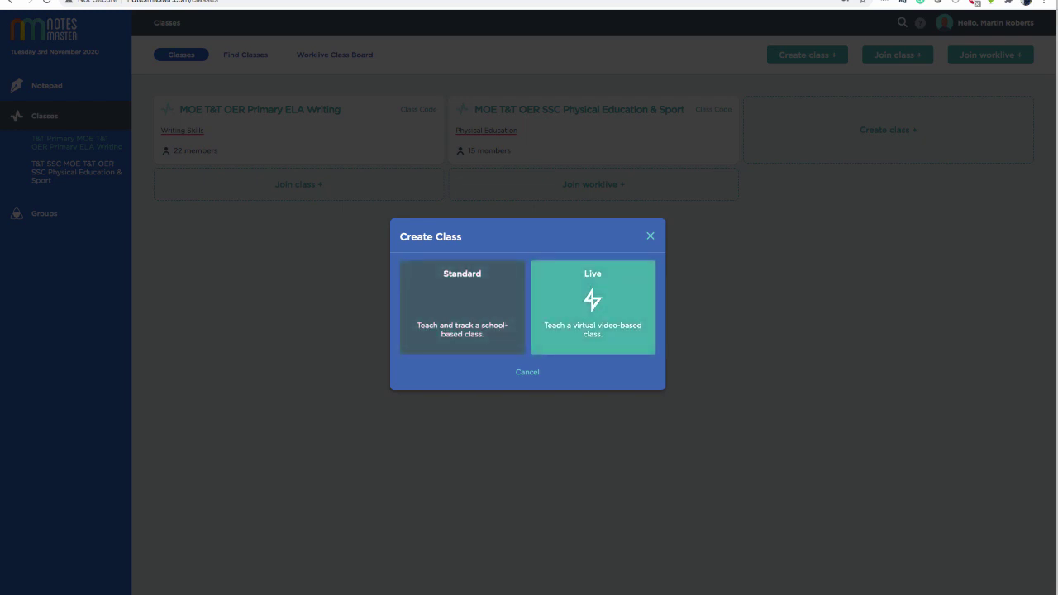
pyautogui.click(593, 307)
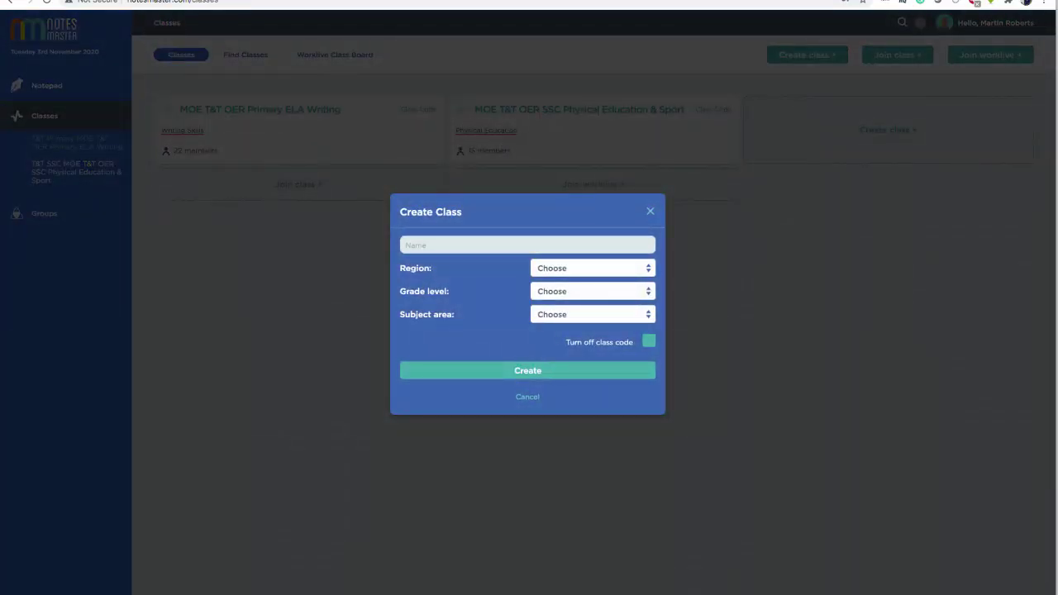
pyautogui.press('Down')
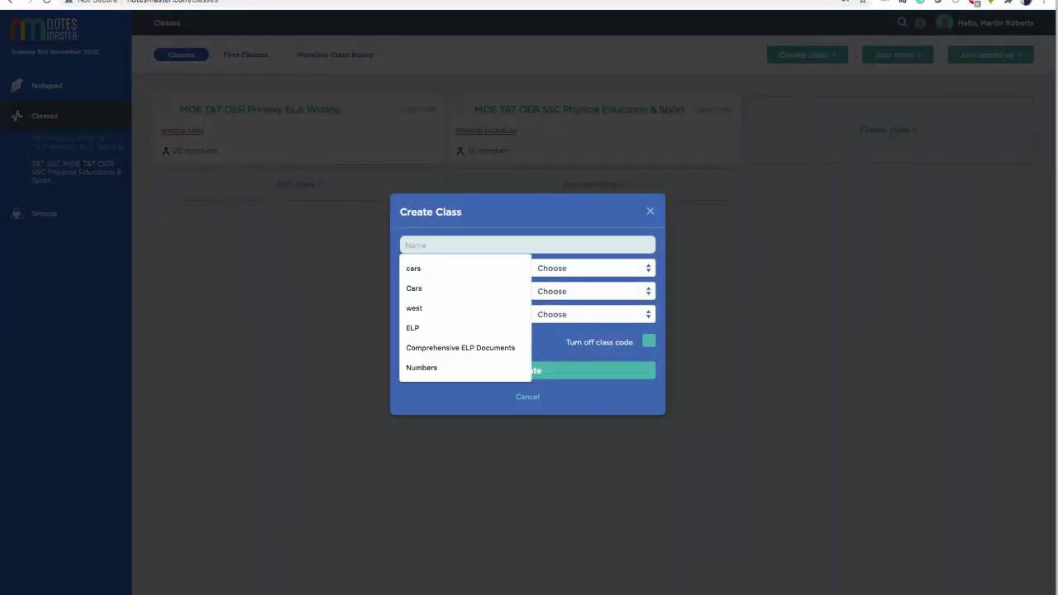
pyautogui.write('Ma')
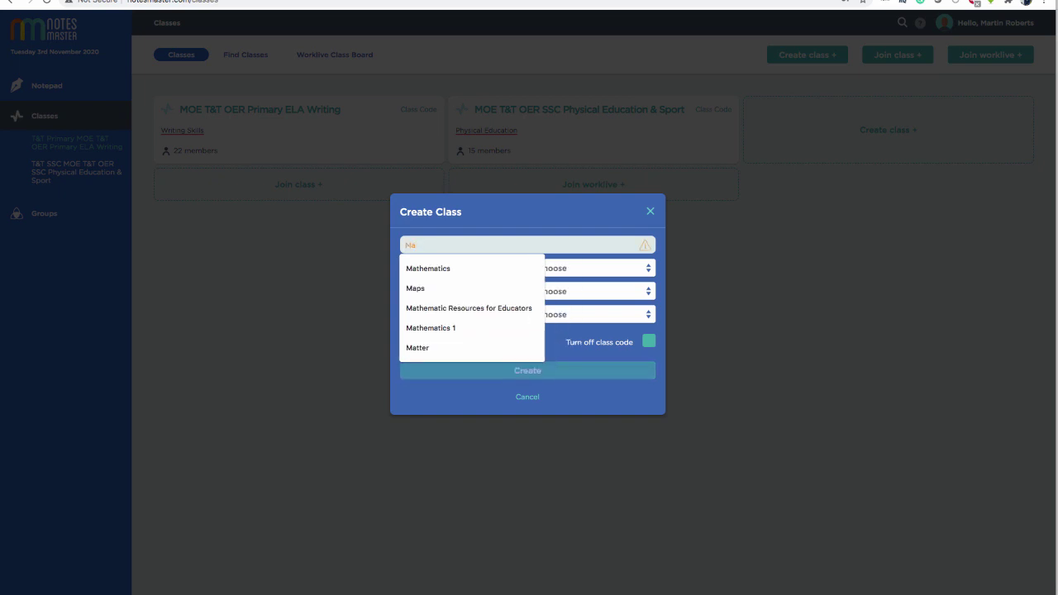
pyautogui.write('rtin PE ')
pyautogui.write('Cla')
pyautogui.write('FE')
pyautogui.write('3')
pyautogui.press('Tab')
# Step: Set the class region to Caribbean and grade level to T&T SSC
pyautogui.press('space')
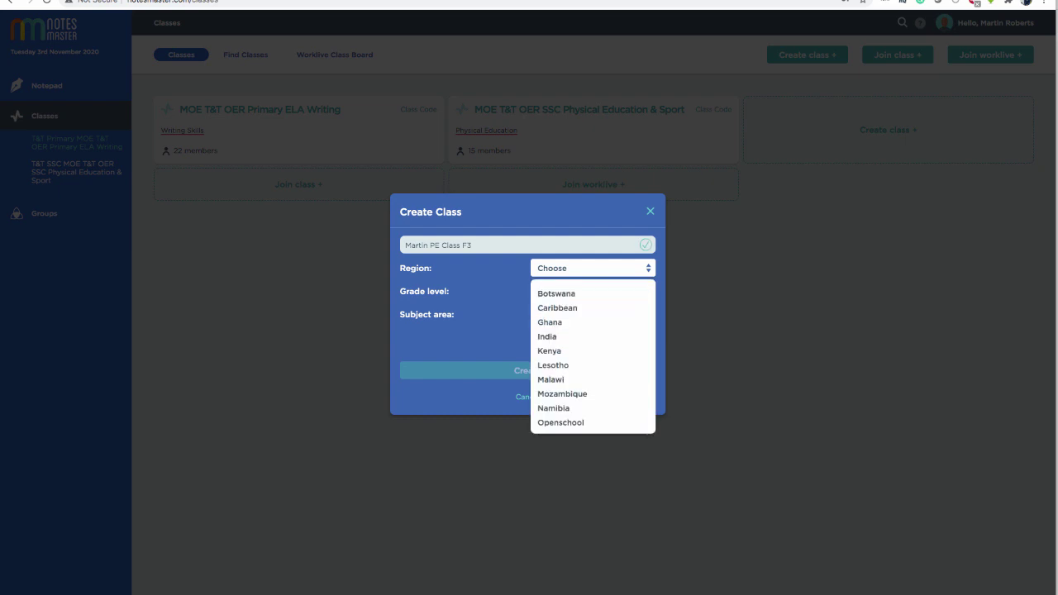
pyautogui.press('Return')
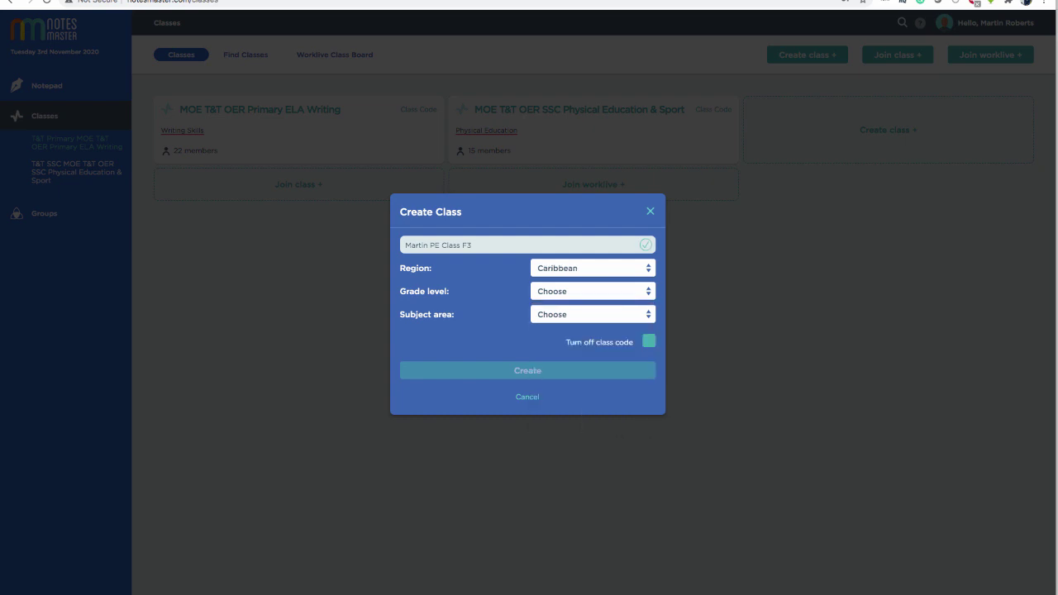
pyautogui.press('Tab')
pyautogui.press('space')
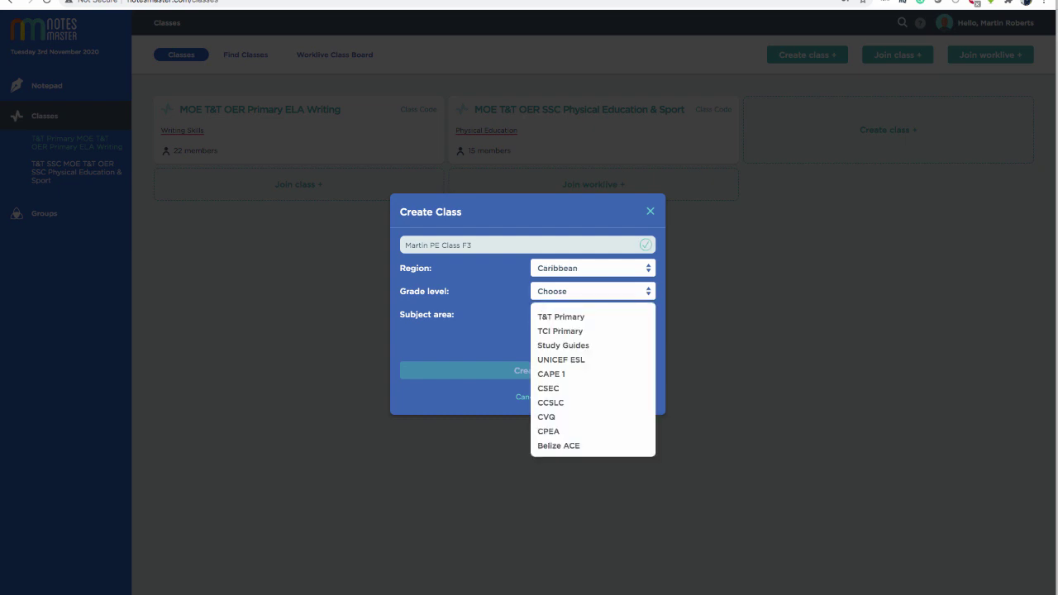
pyautogui.scroll(-1, 592, 378)
pyautogui.scroll(-2, 592, 379)
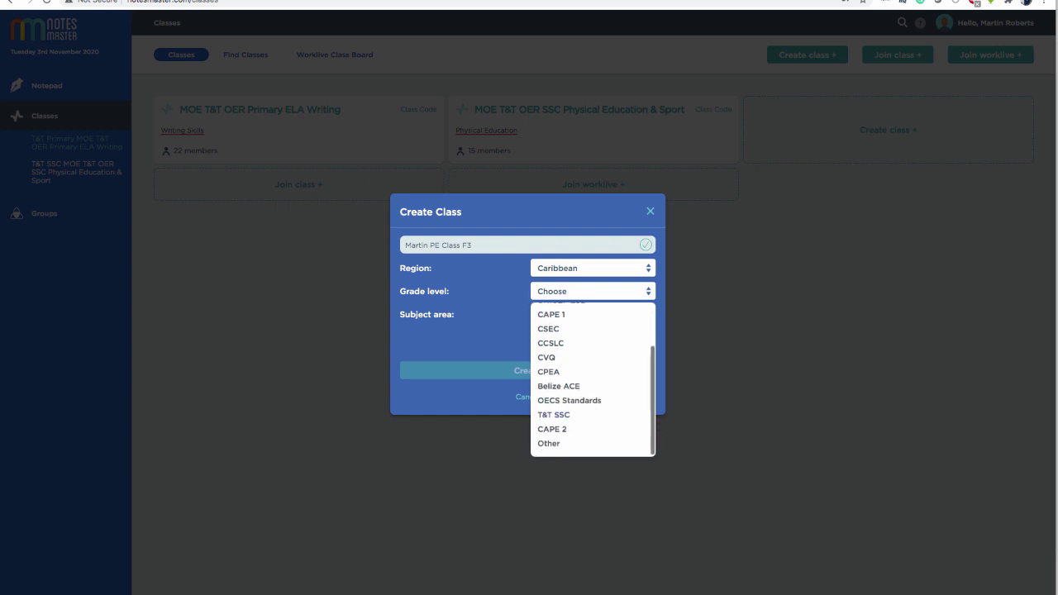
pyautogui.scroll(2, 592, 379)
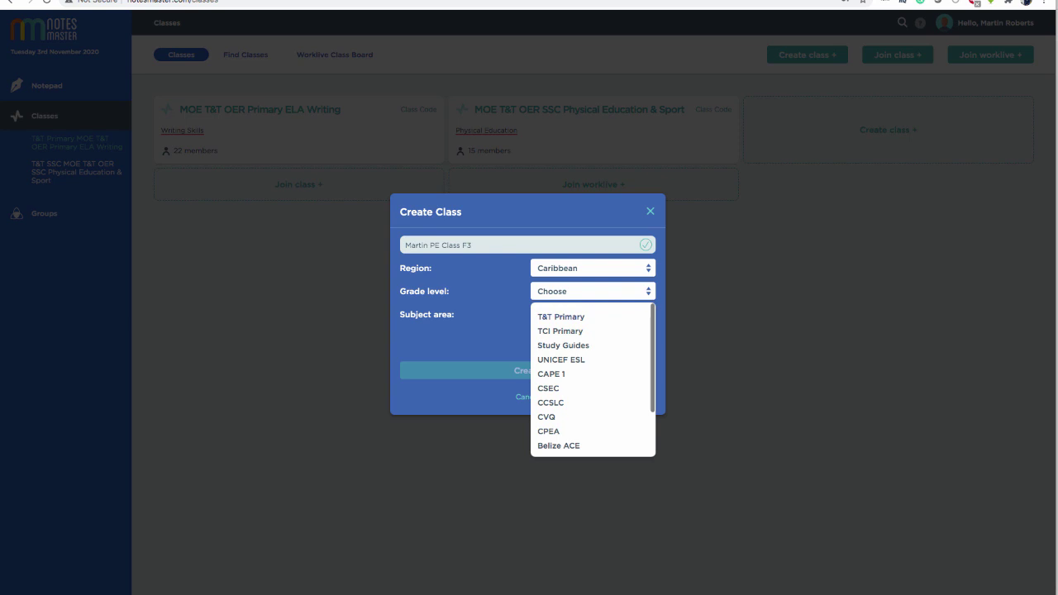
pyautogui.scroll(-1, 592, 379)
pyautogui.scroll(-2, 592, 378)
pyautogui.click(553, 413)
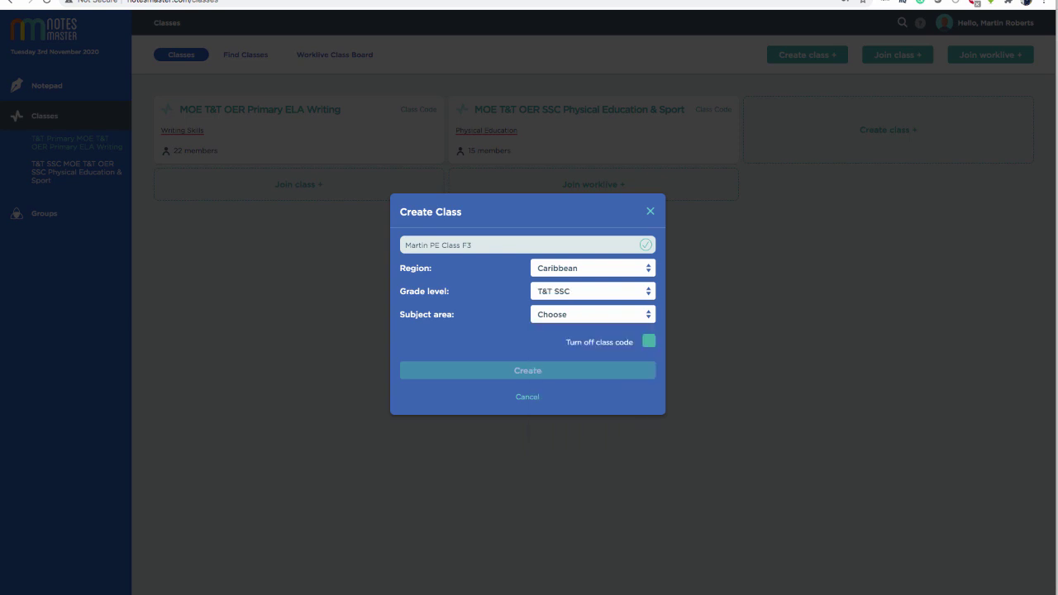
# Step: Browse the Subject area list for Physical Education
pyautogui.click(592, 314)
pyautogui.scroll(-1, 592, 402)
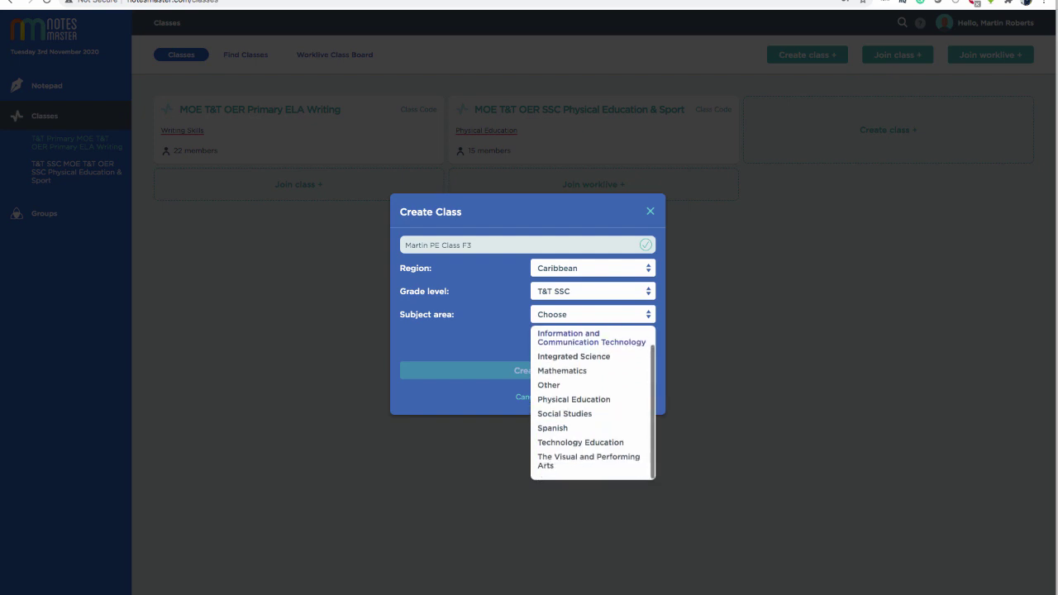
pyautogui.scroll(1, 592, 402)
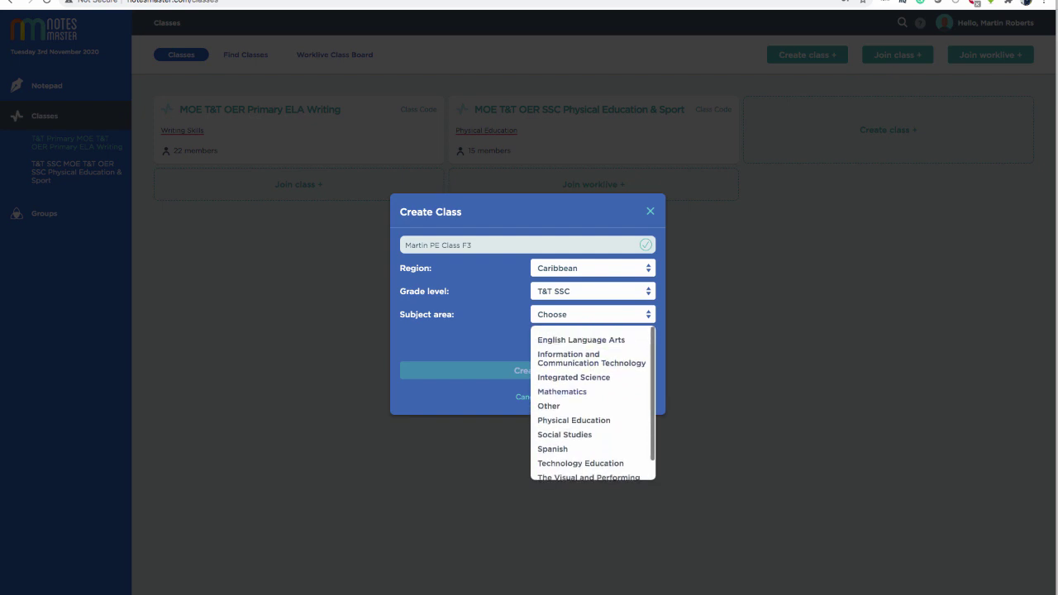
pyautogui.scroll(-1, 593, 403)
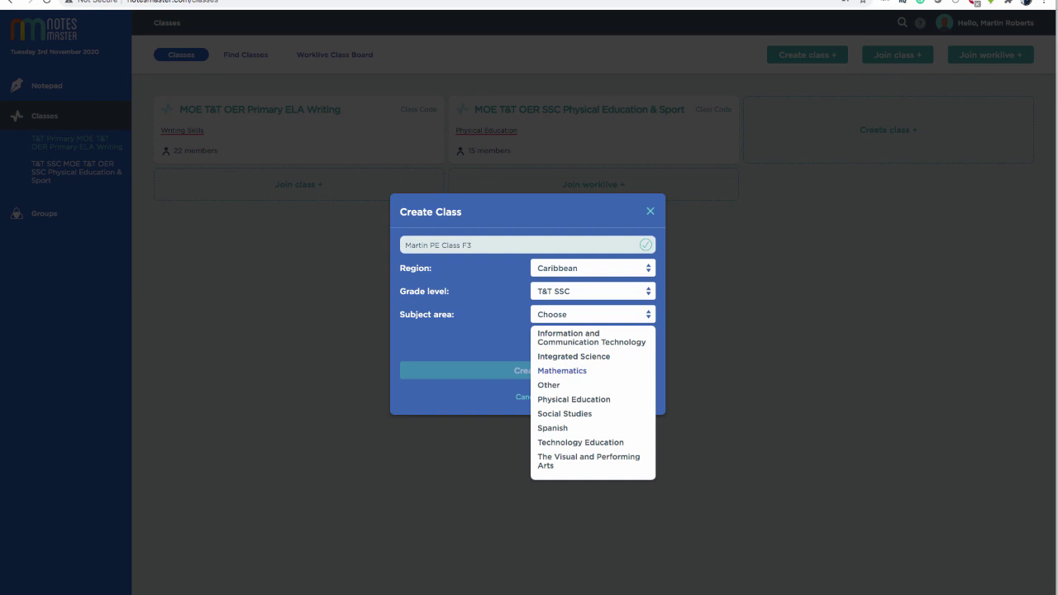
pyautogui.press('Return')
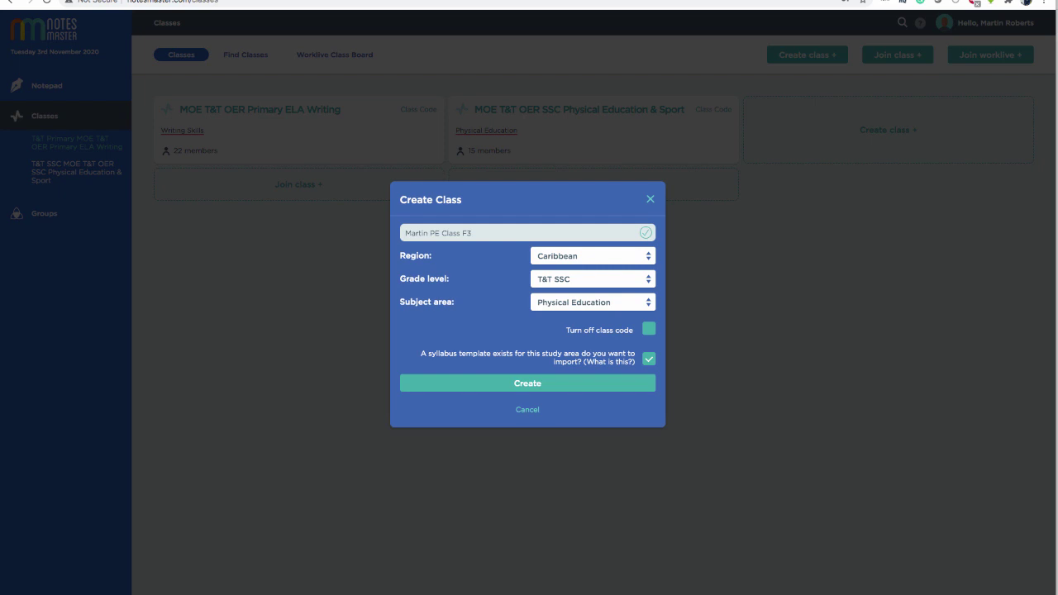
pyautogui.press('Return')
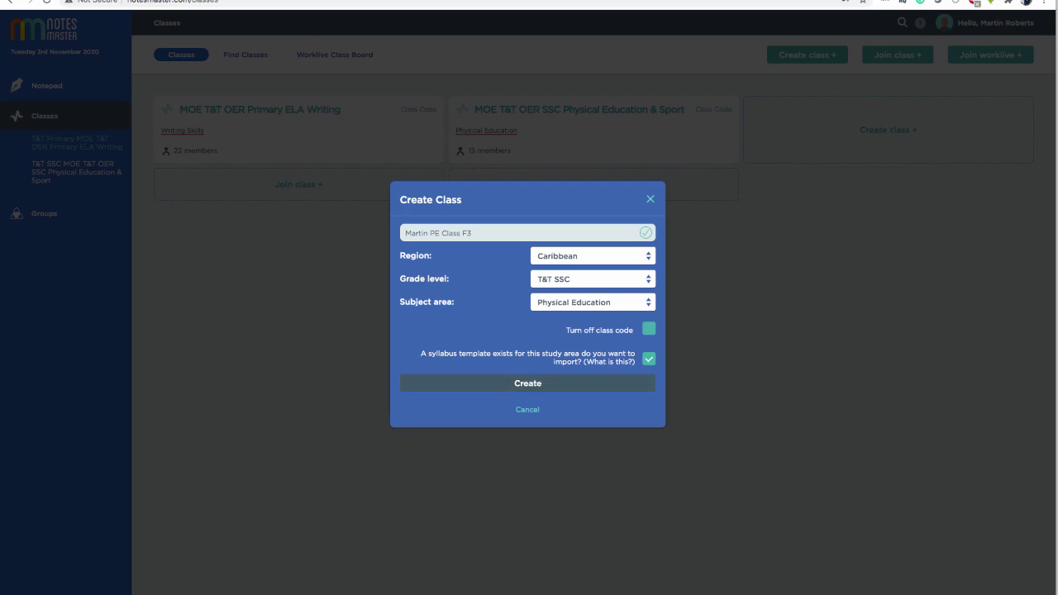
# Step: Create Martin PE Class F3 and post a 'Welcome' message in it
pyautogui.click(527, 383)
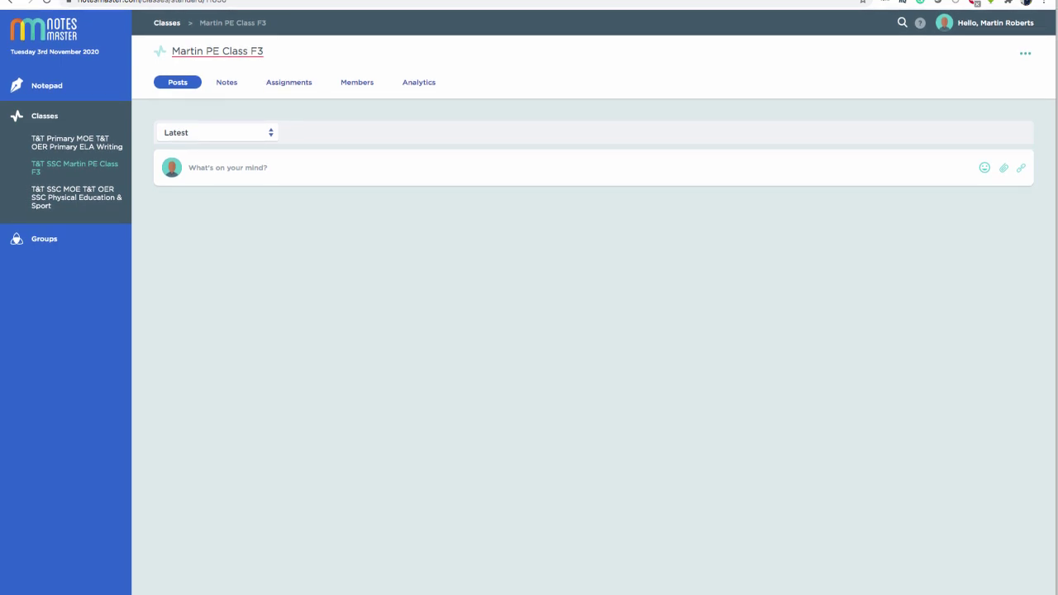
pyautogui.click(190, 168)
pyautogui.write('Wel')
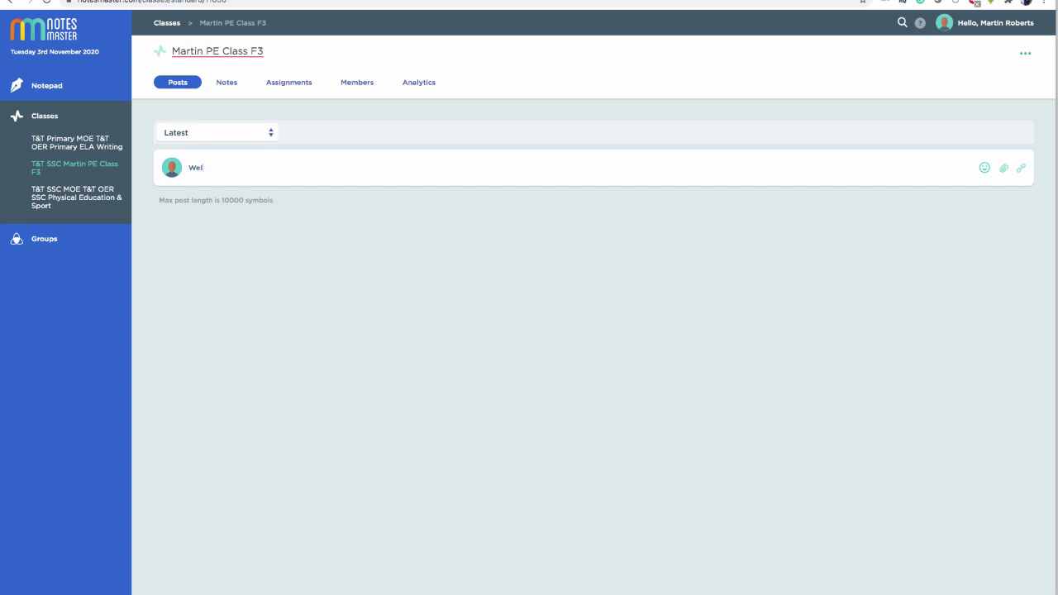
pyautogui.write('come')
pyautogui.press('Return')
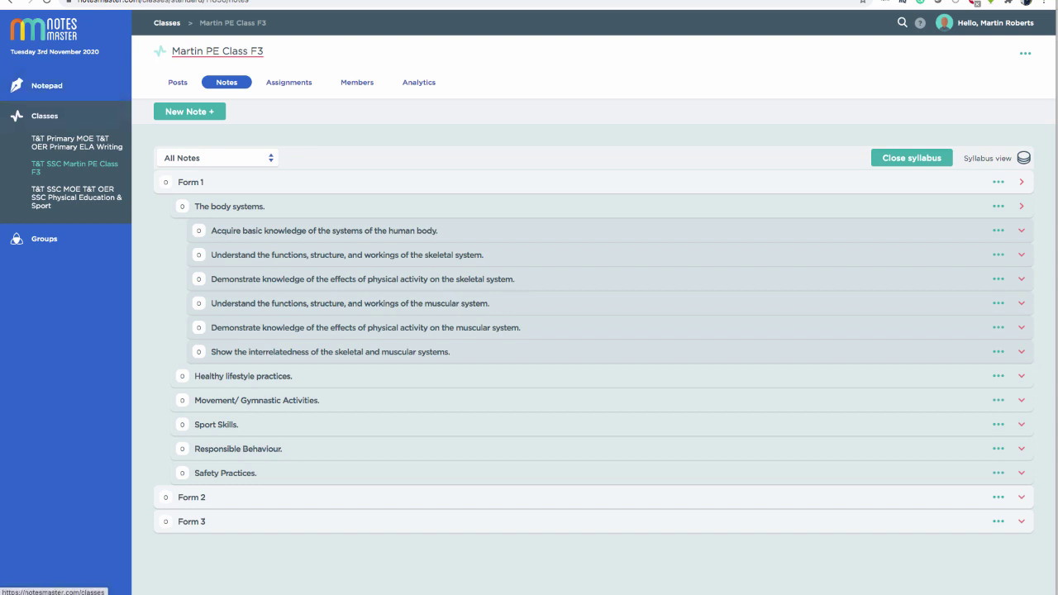
# Step: Open The Human Body Systems note under Form 1 > The body systems in the MOE Physical Education & Sport class
pyautogui.click(17, 117)
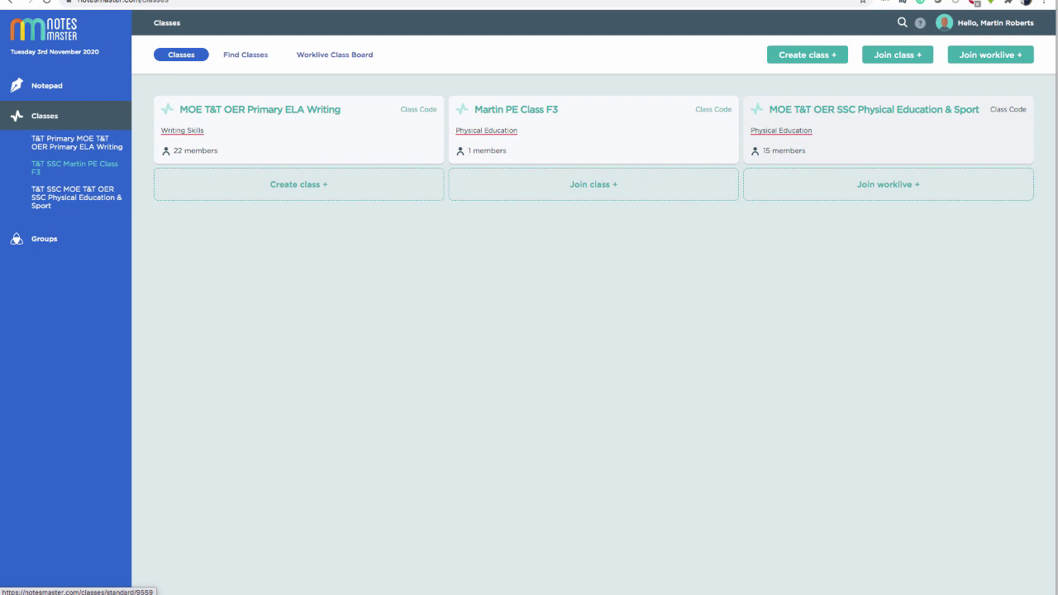
pyautogui.click(75, 196)
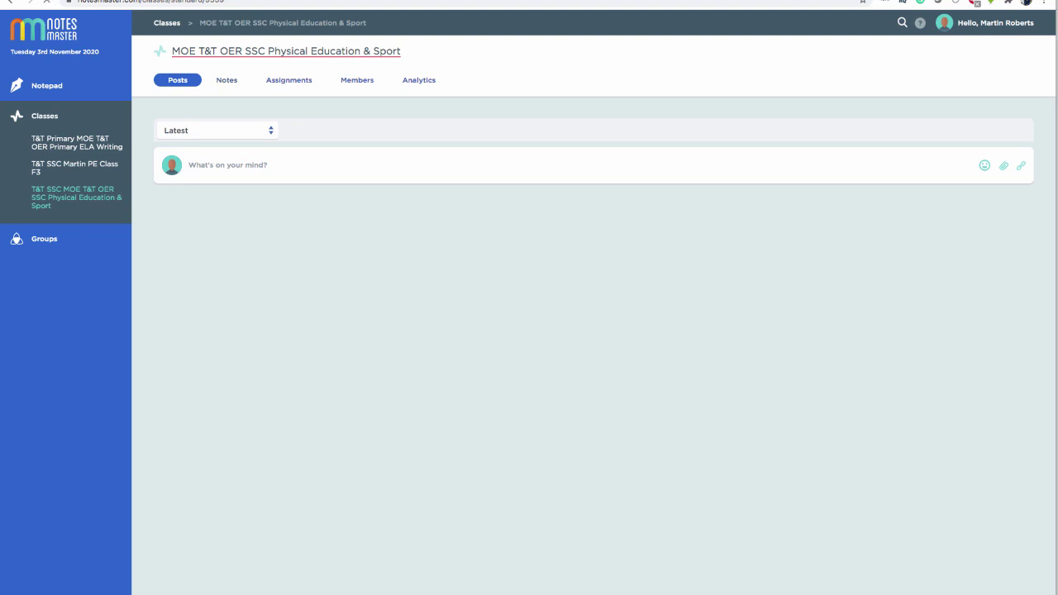
pyautogui.click(227, 79)
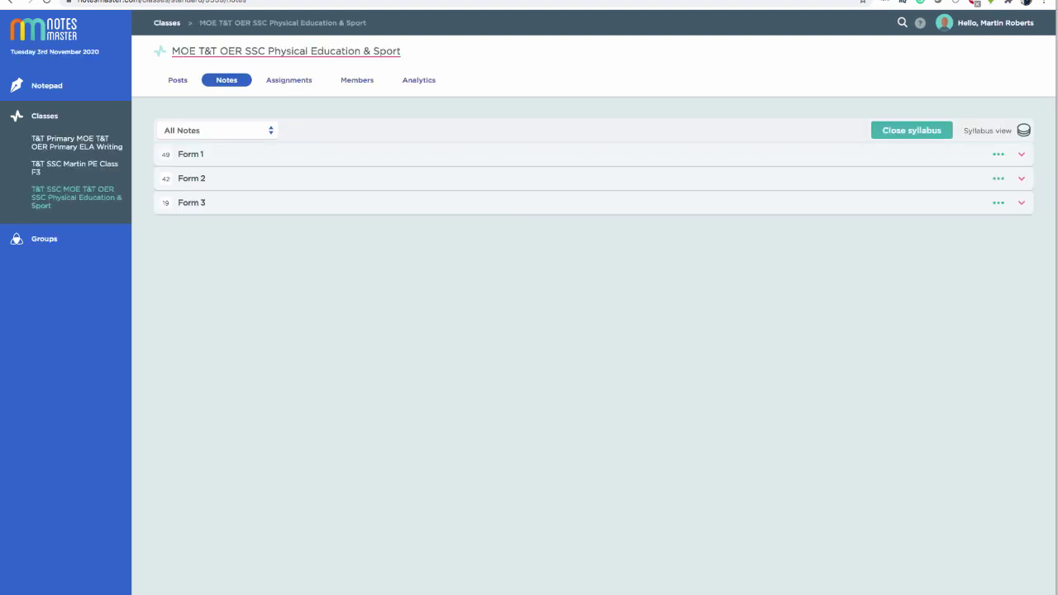
pyautogui.click(190, 154)
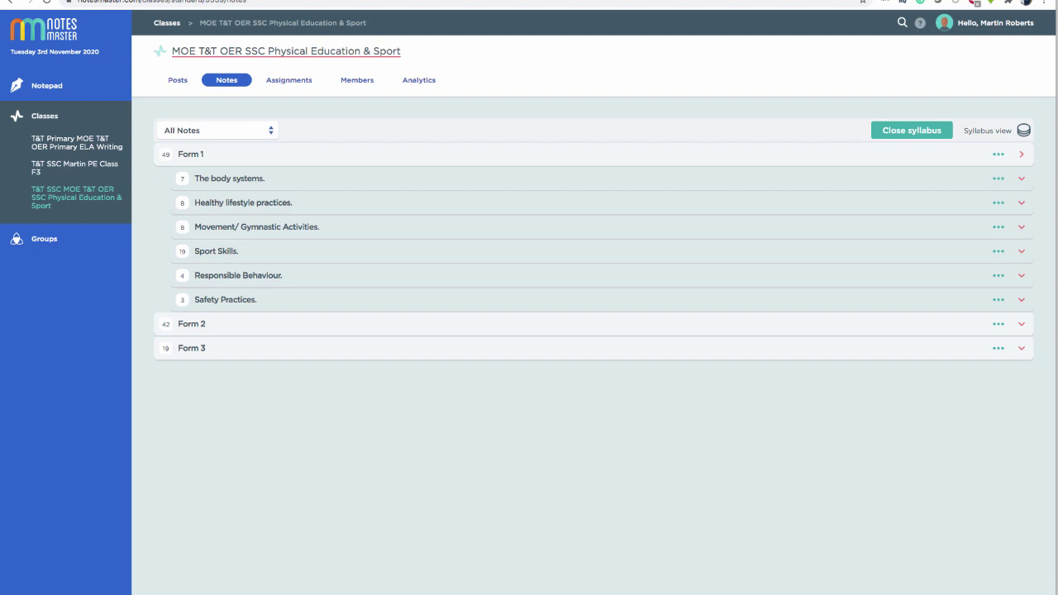
pyautogui.click(229, 177)
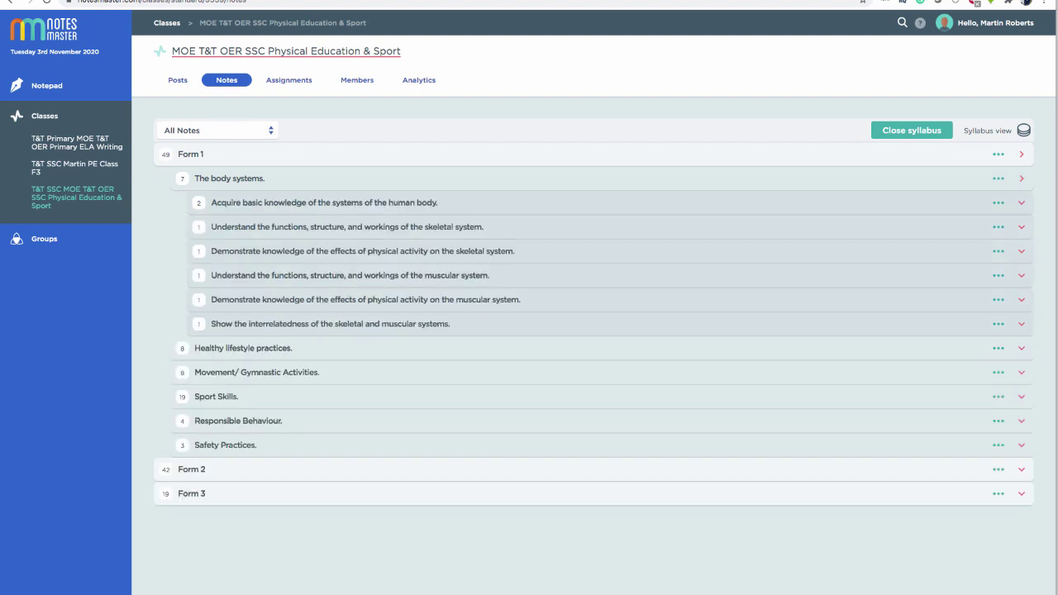
pyautogui.click(324, 202)
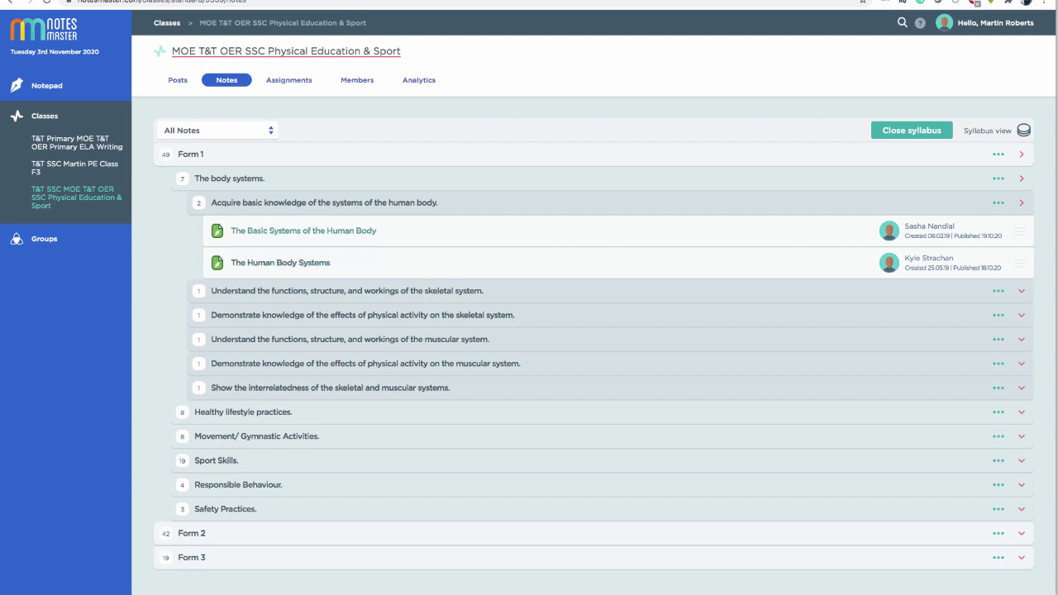
pyautogui.click(280, 262)
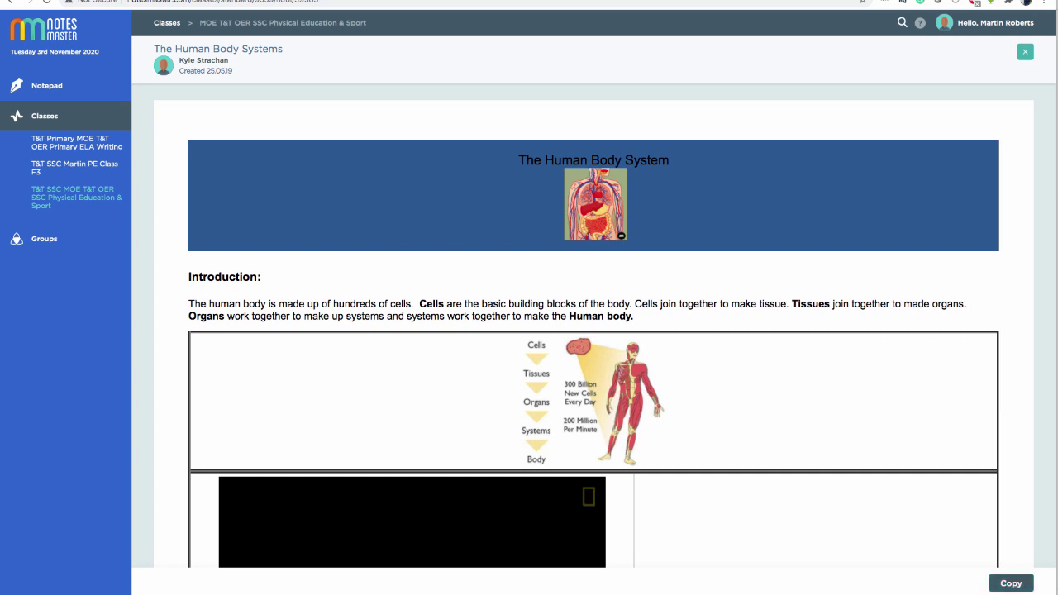
# Step: Copy The Human Body Systems note into my drafts and confirm
pyautogui.click(1011, 582)
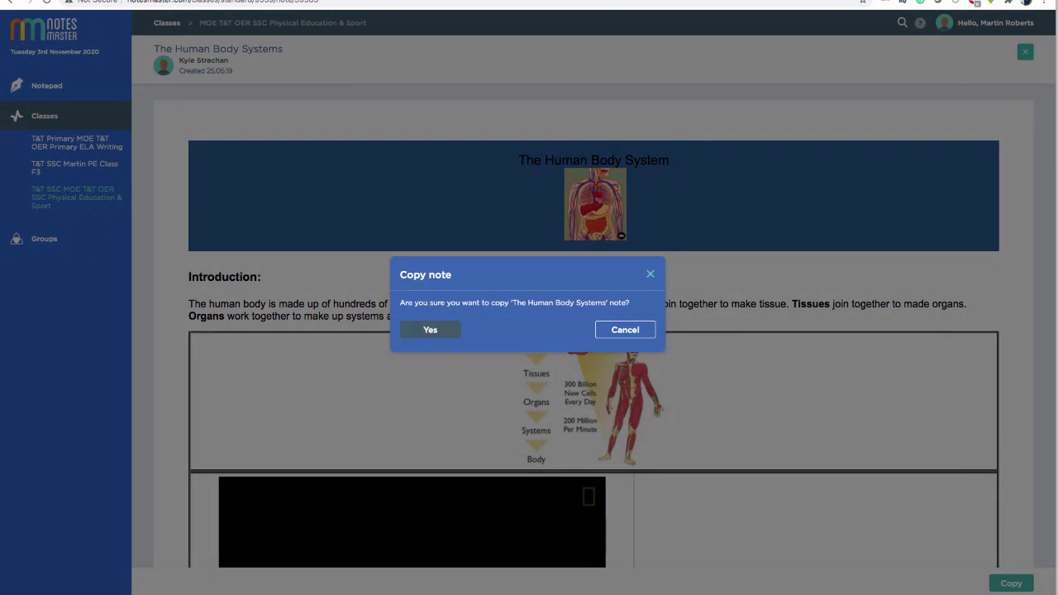
pyautogui.click(429, 329)
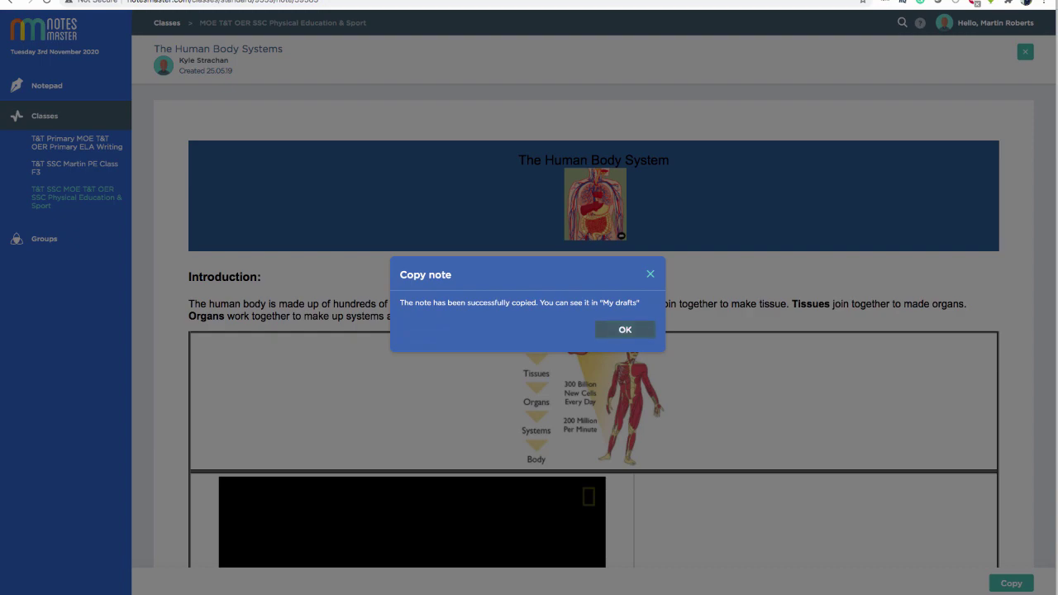
pyautogui.click(624, 329)
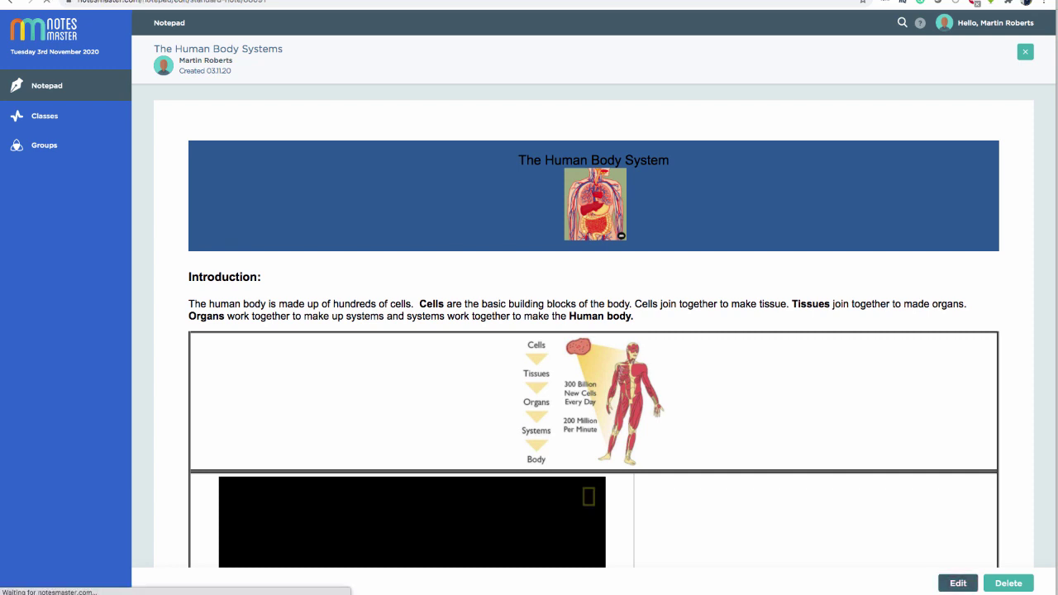
# Step: Open the copied Human Body Systems note in the Notepad editor
pyautogui.click(957, 583)
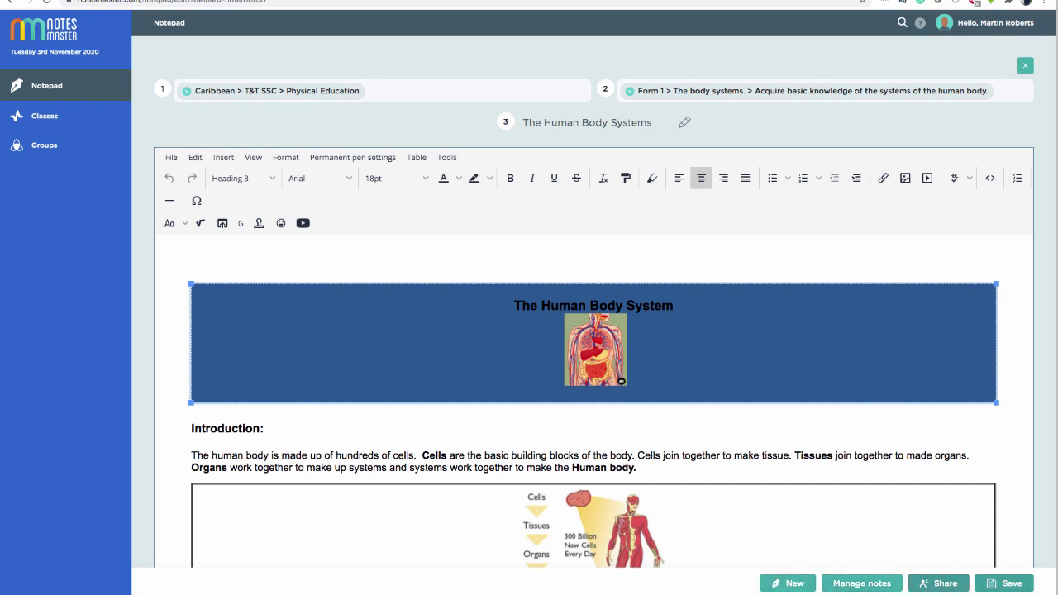
pyautogui.scroll(-2, 594, 405)
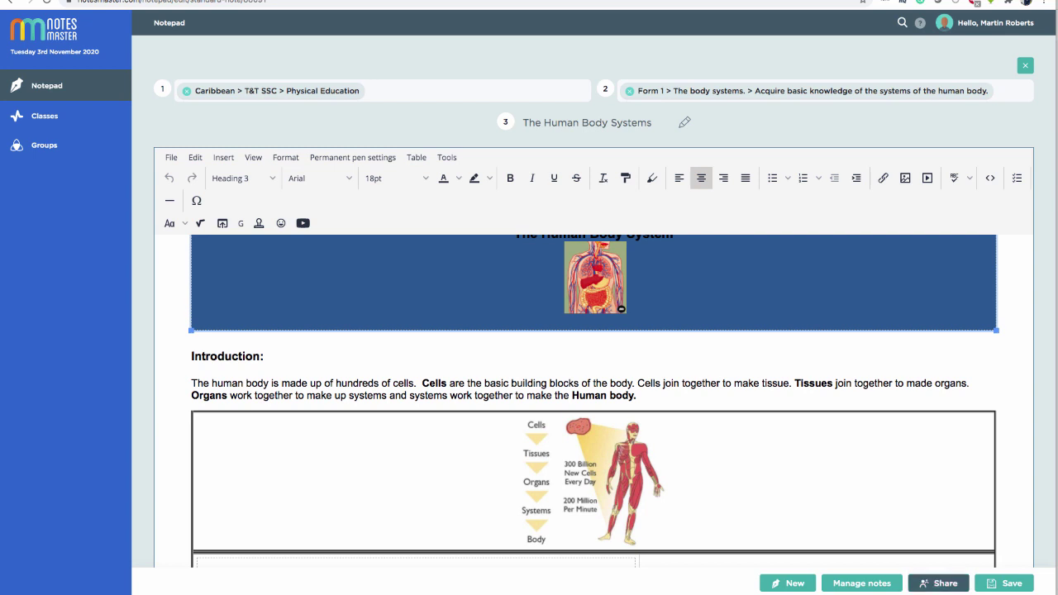
# Step: Share the edited note with Martin PE Class F3 and acknowledge the confirmation
pyautogui.click(938, 583)
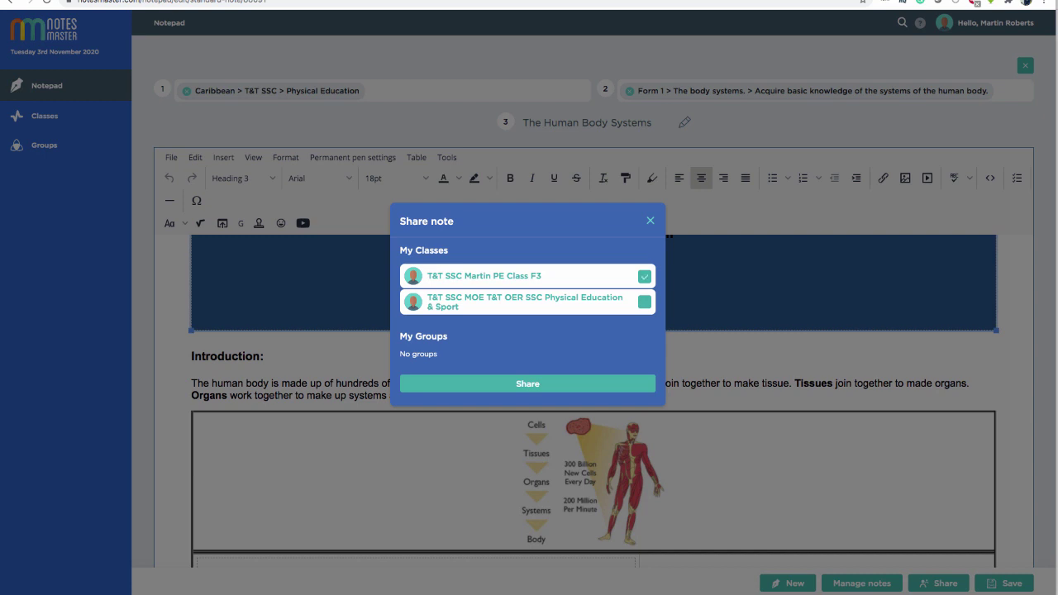
pyautogui.click(527, 383)
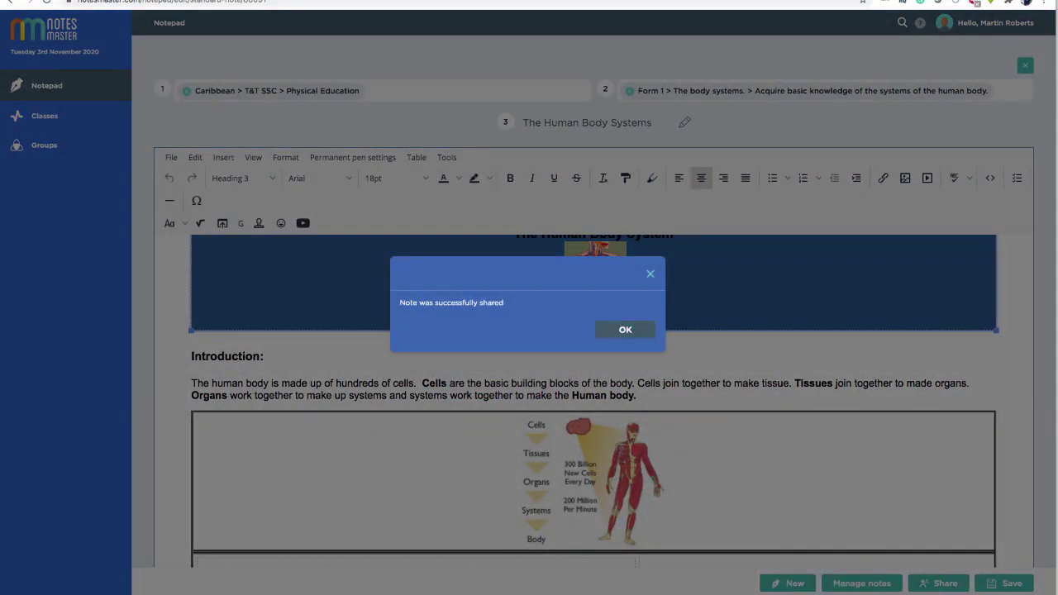
pyautogui.click(625, 329)
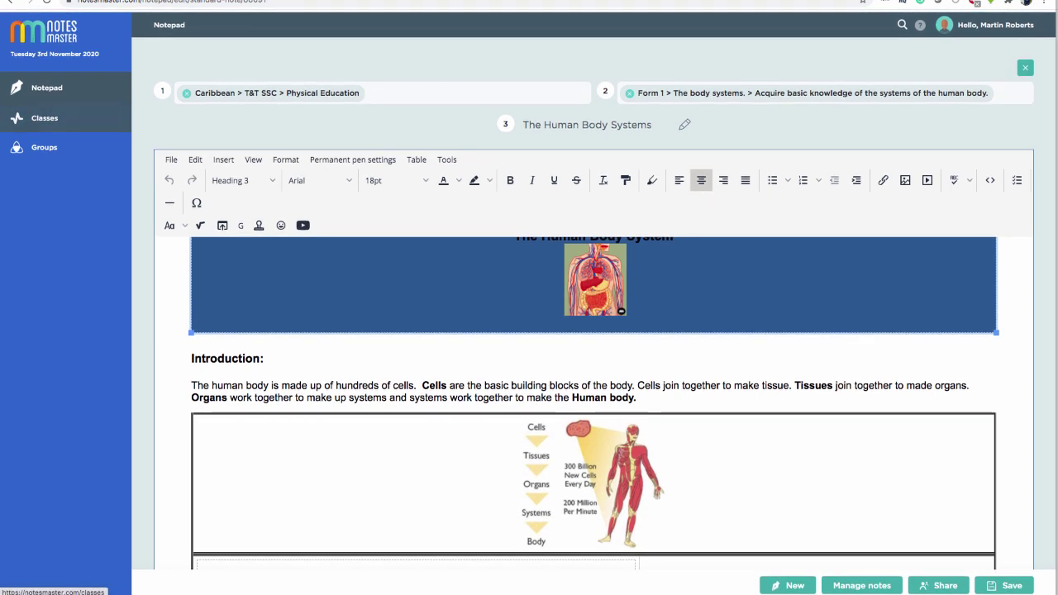
# Step: Open The Human Body Systems note under Form 1 > The body systems in Martin PE Class F3's notes
pyautogui.click(44, 118)
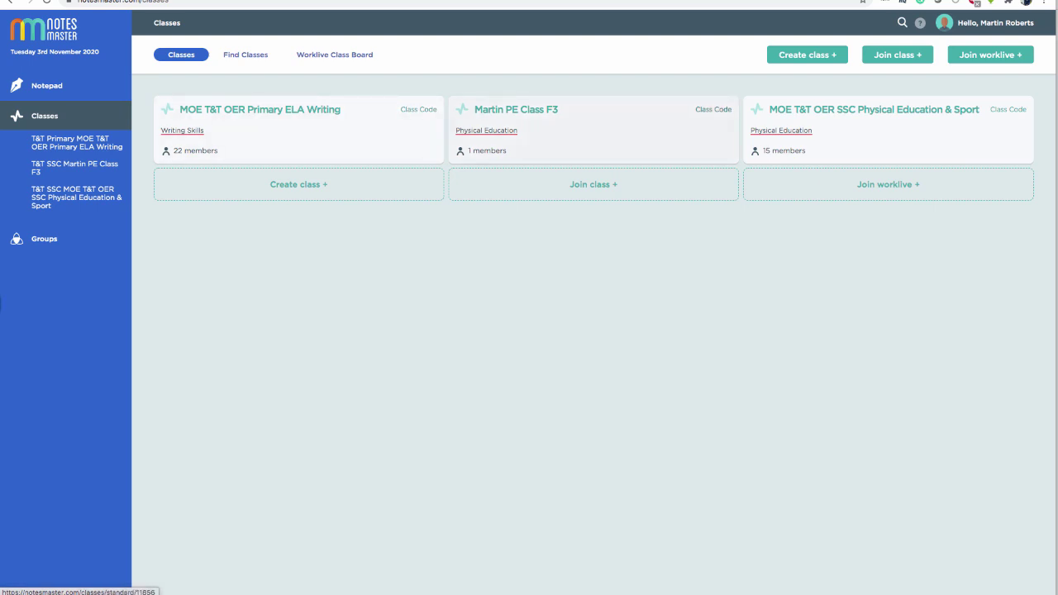
pyautogui.click(592, 130)
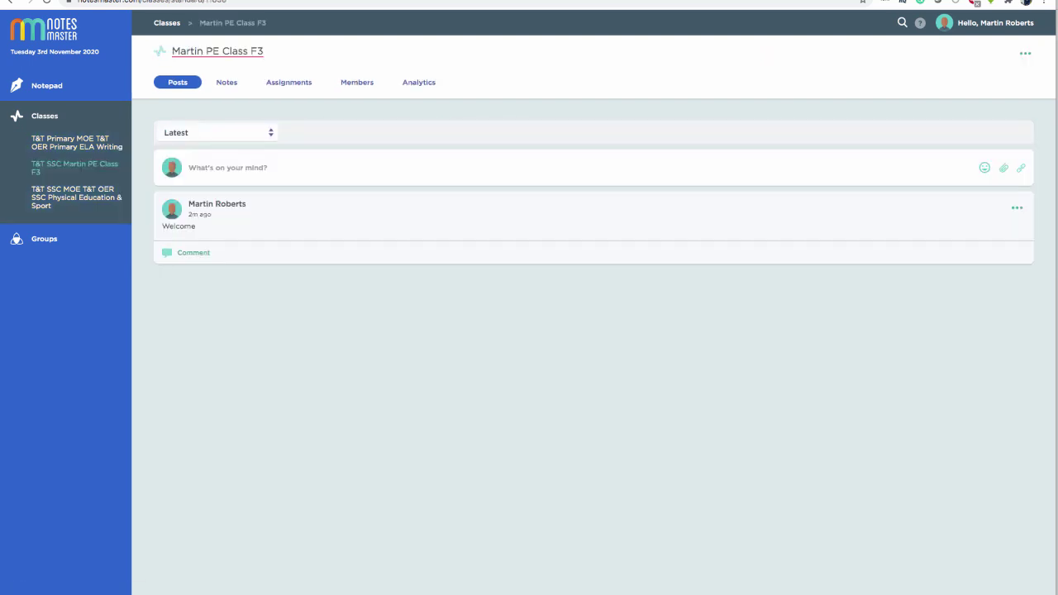
pyautogui.click(225, 82)
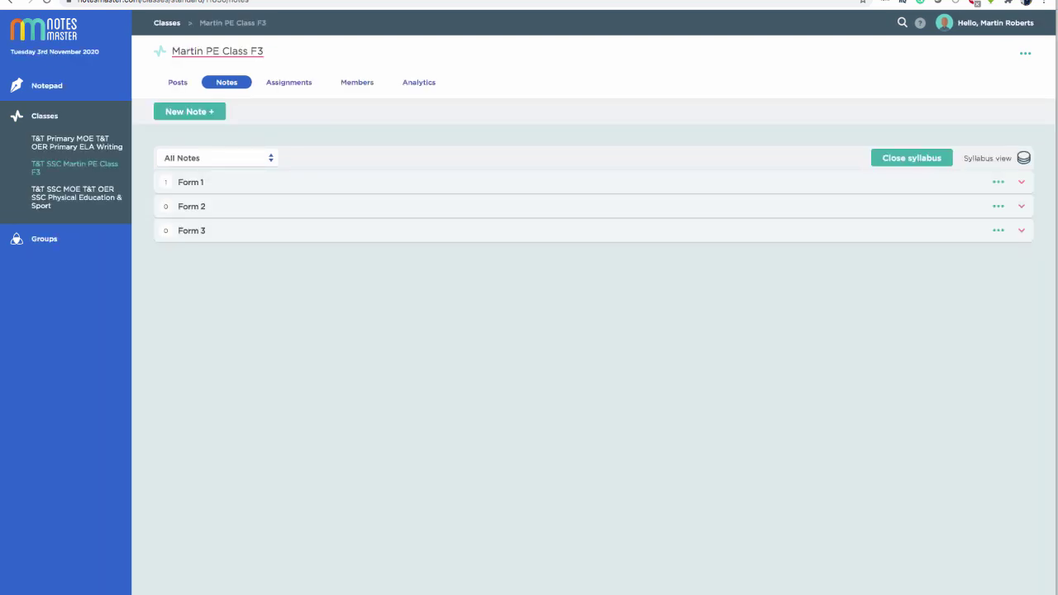
pyautogui.click(1021, 182)
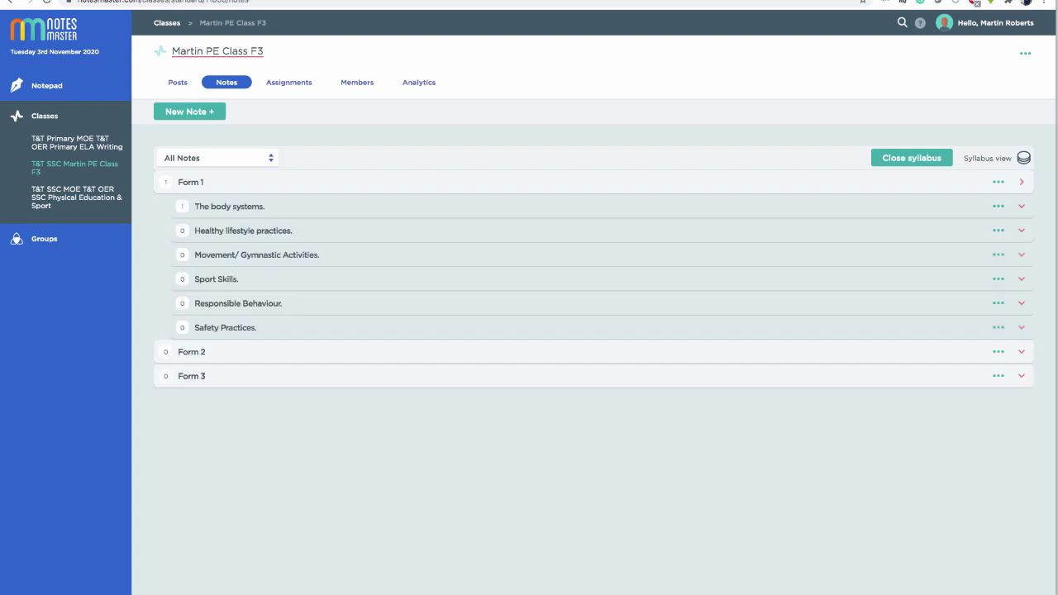
pyautogui.click(1021, 206)
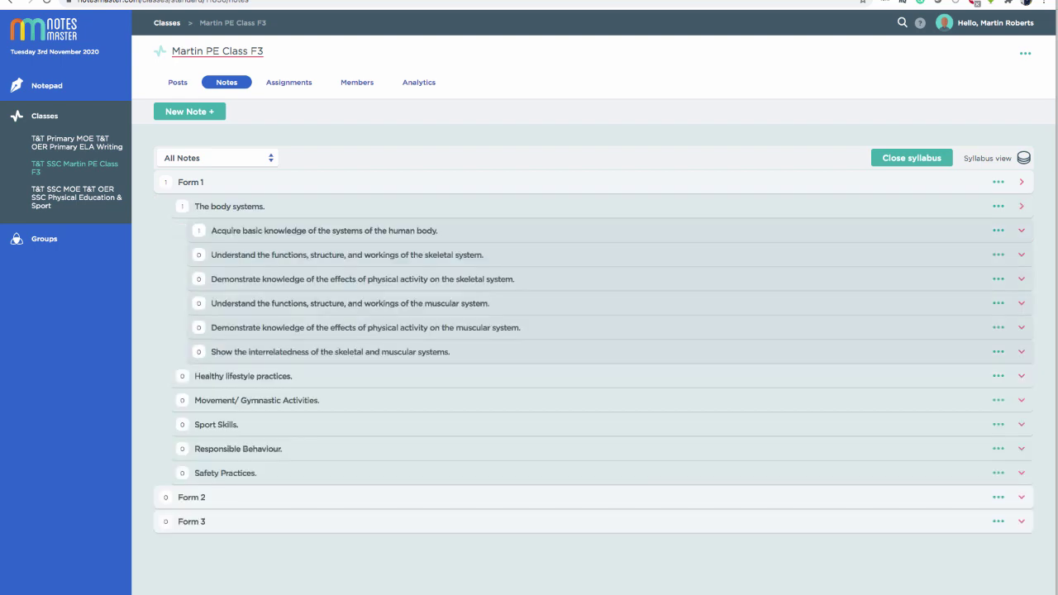
pyautogui.click(1021, 231)
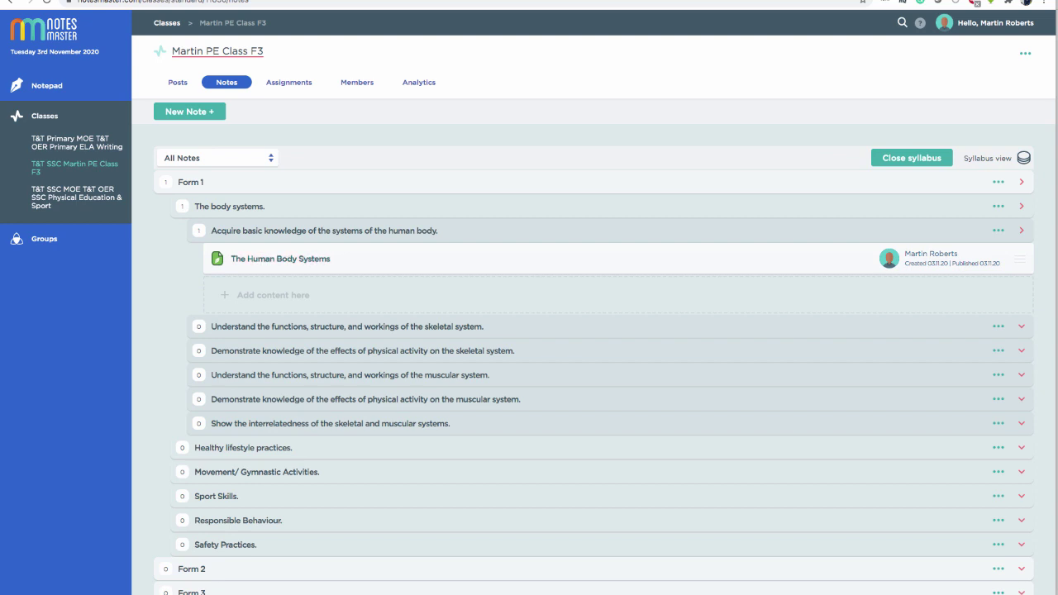
pyautogui.click(281, 259)
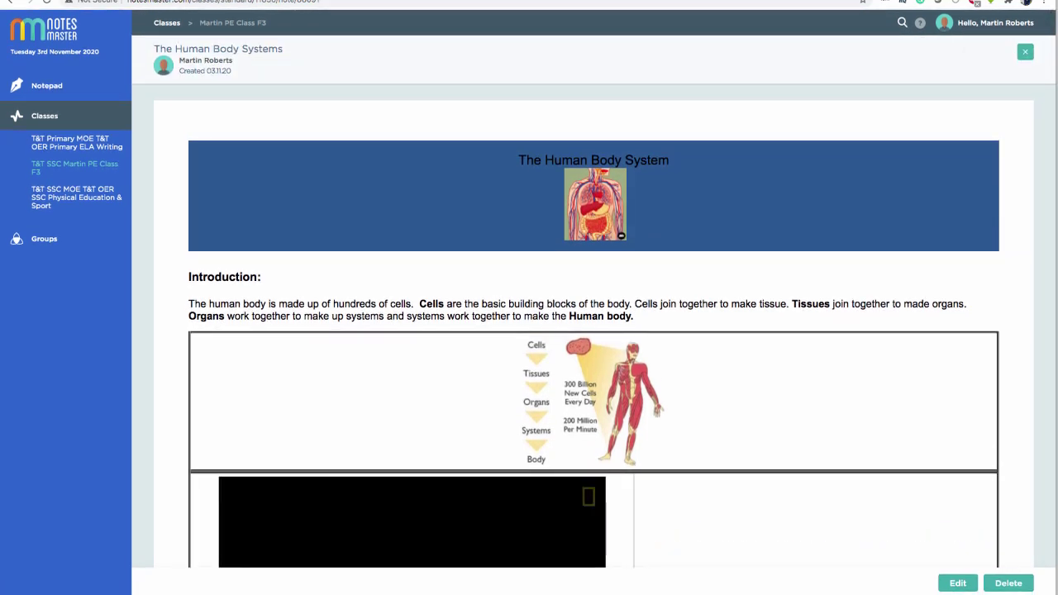
# Step: Scroll through the shared note and briefly play, then pause, its embedded video
pyautogui.scroll(-1, 593, 331)
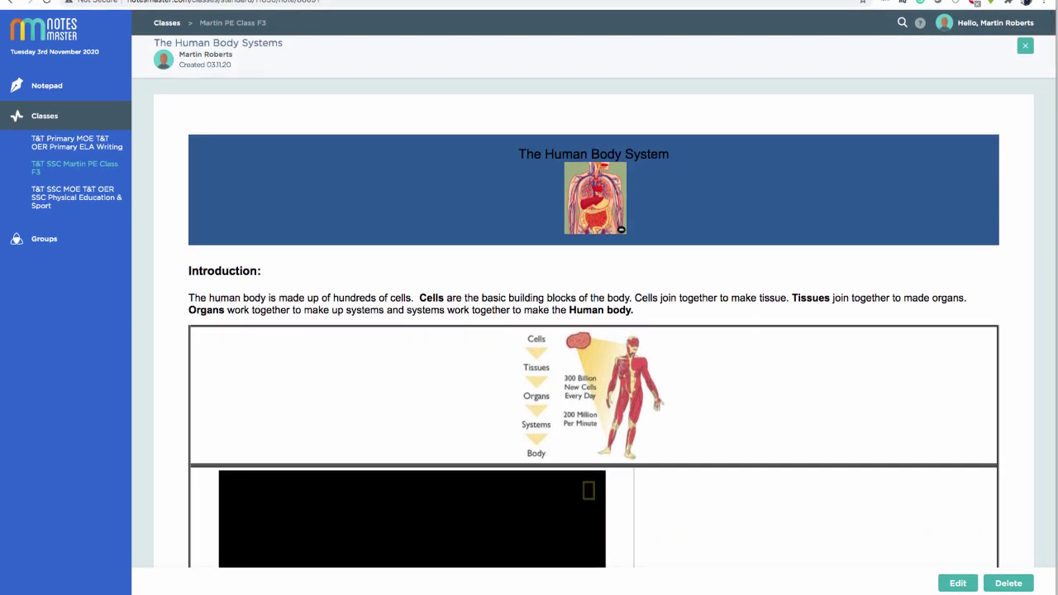
pyautogui.scroll(-2, 594, 330)
pyautogui.scroll(-3, 593, 330)
pyautogui.scroll(-5, 594, 331)
pyautogui.scroll(-6, 594, 330)
pyautogui.scroll(-7, 593, 330)
pyautogui.scroll(-2, 593, 331)
pyautogui.scroll(8, 593, 331)
pyautogui.scroll(4, 593, 331)
pyautogui.scroll(2, 593, 330)
pyautogui.scroll(4, 593, 331)
pyautogui.scroll(3, 593, 331)
pyautogui.scroll(3, 593, 331)
pyautogui.scroll(3, 593, 331)
pyautogui.scroll(4, 594, 330)
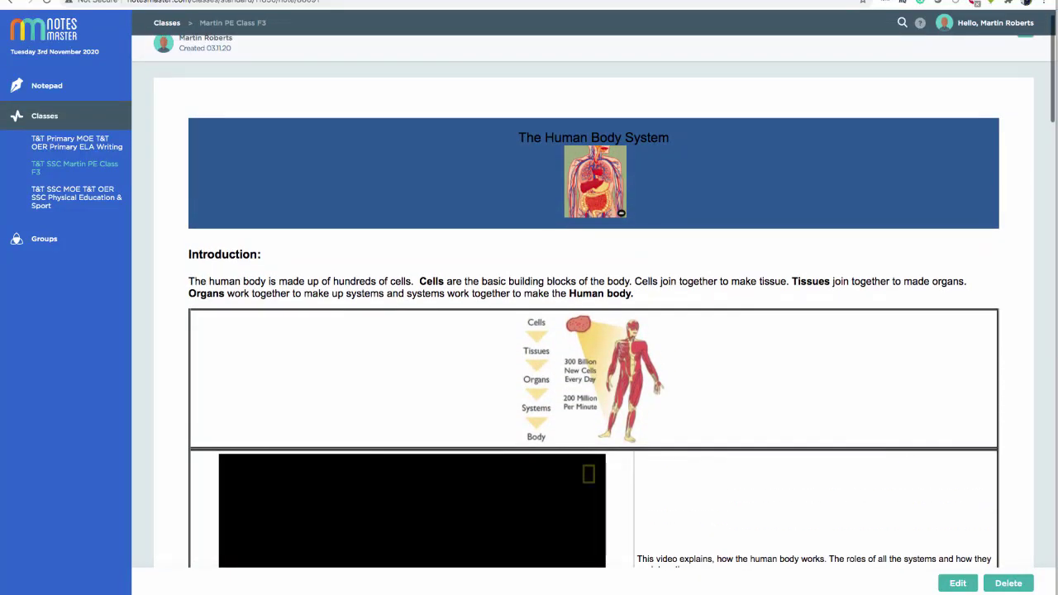
pyautogui.scroll(-2, 593, 330)
pyautogui.scroll(-2, 593, 331)
pyautogui.click(206, 286)
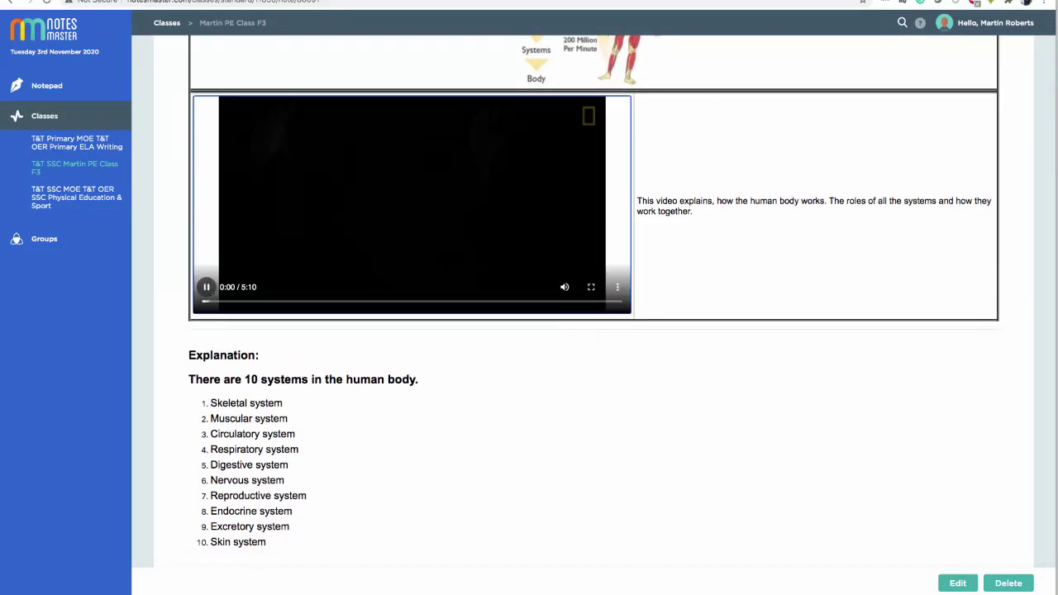
pyautogui.click(206, 286)
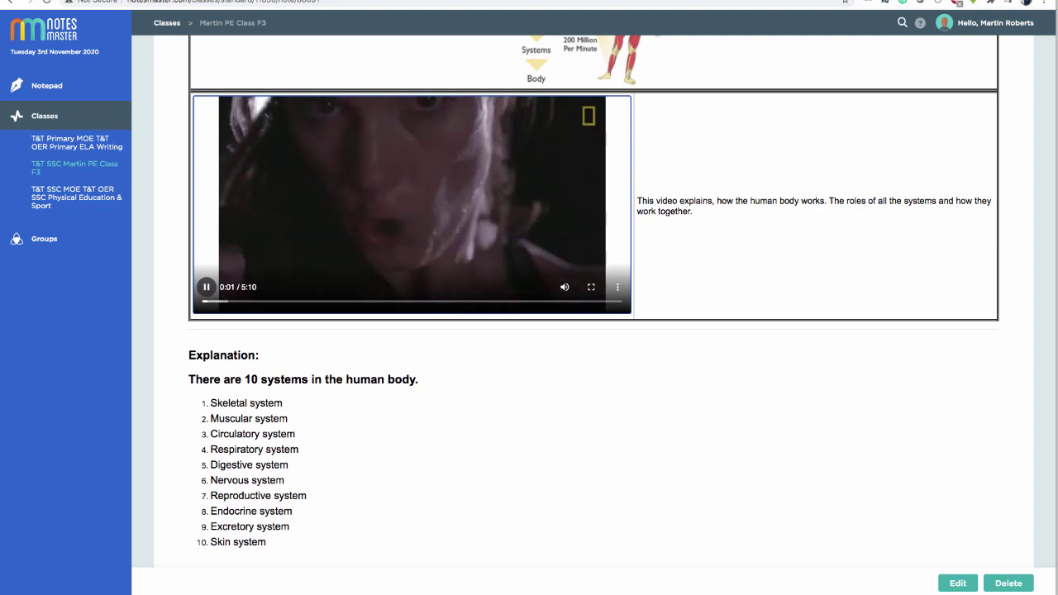
# Step: Read to the end of the note, then return to the Classes overview
pyautogui.scroll(-1, 594, 331)
pyautogui.scroll(-3, 593, 331)
pyautogui.scroll(-2, 593, 331)
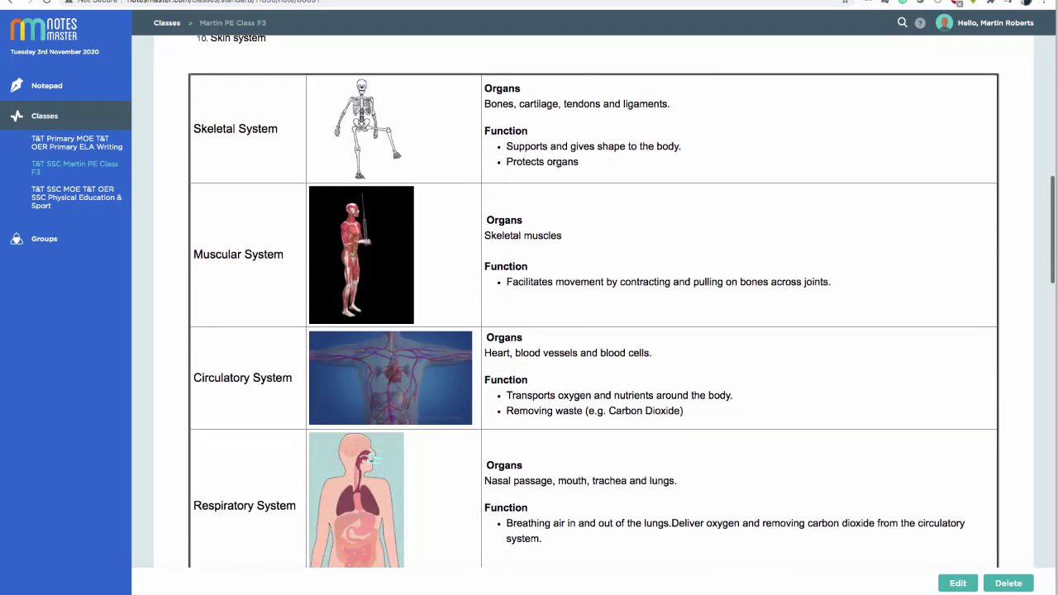
pyautogui.scroll(-4, 593, 331)
pyautogui.scroll(-2, 594, 331)
pyautogui.scroll(-2, 593, 330)
pyautogui.scroll(-2, 594, 330)
pyautogui.scroll(-2, 593, 331)
pyautogui.scroll(-2, 593, 330)
pyautogui.scroll(-1, 593, 331)
pyautogui.scroll(-2, 594, 331)
pyautogui.scroll(-1, 594, 331)
pyautogui.scroll(-2, 594, 330)
pyautogui.scroll(-2, 593, 330)
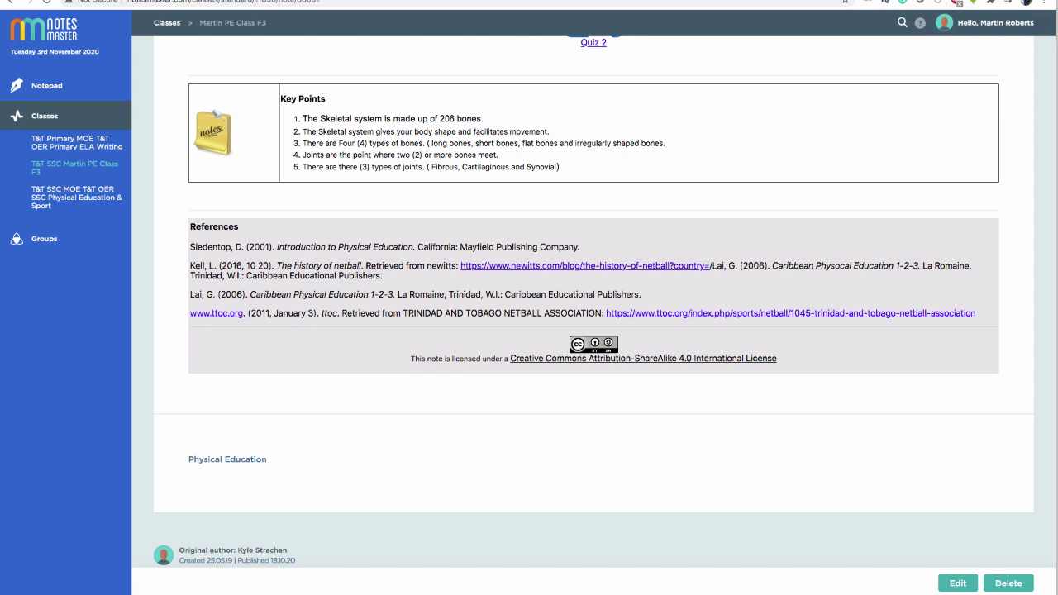
pyautogui.scroll(3, 593, 330)
pyautogui.scroll(2, 594, 331)
pyautogui.scroll(4, 593, 331)
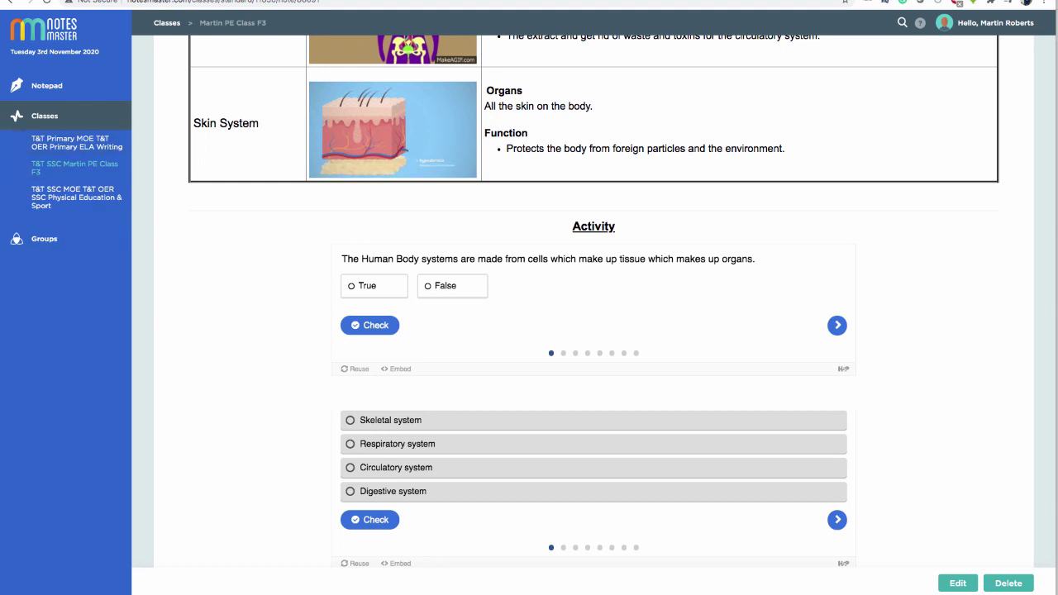
pyautogui.click(166, 22)
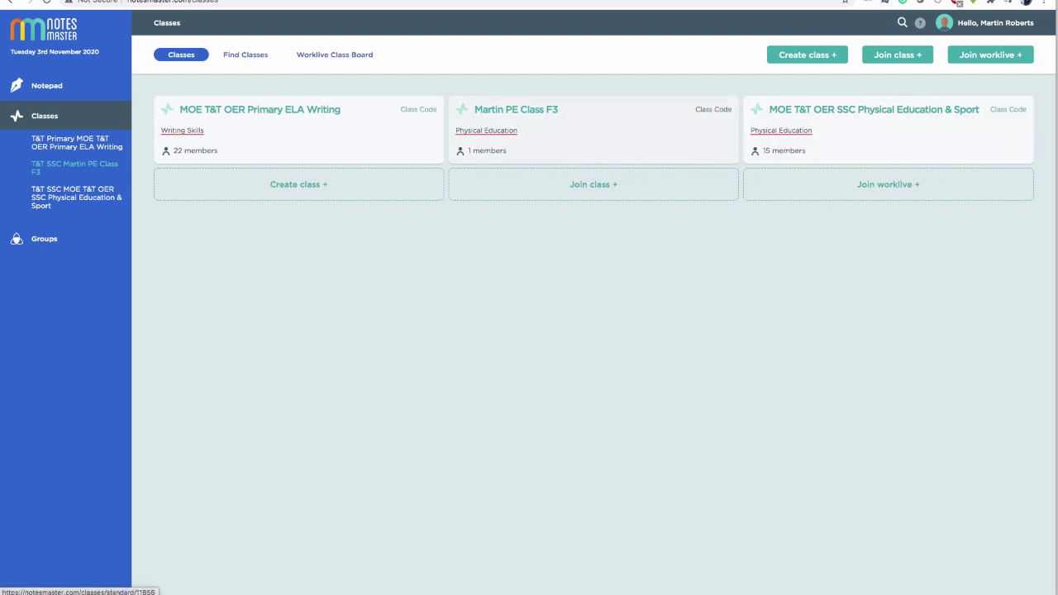
# Step: View the MOE T&T OER SSC Physical Education & Sport class, then go to Martin PE Class F3's Posts feed
pyautogui.click(873, 124)
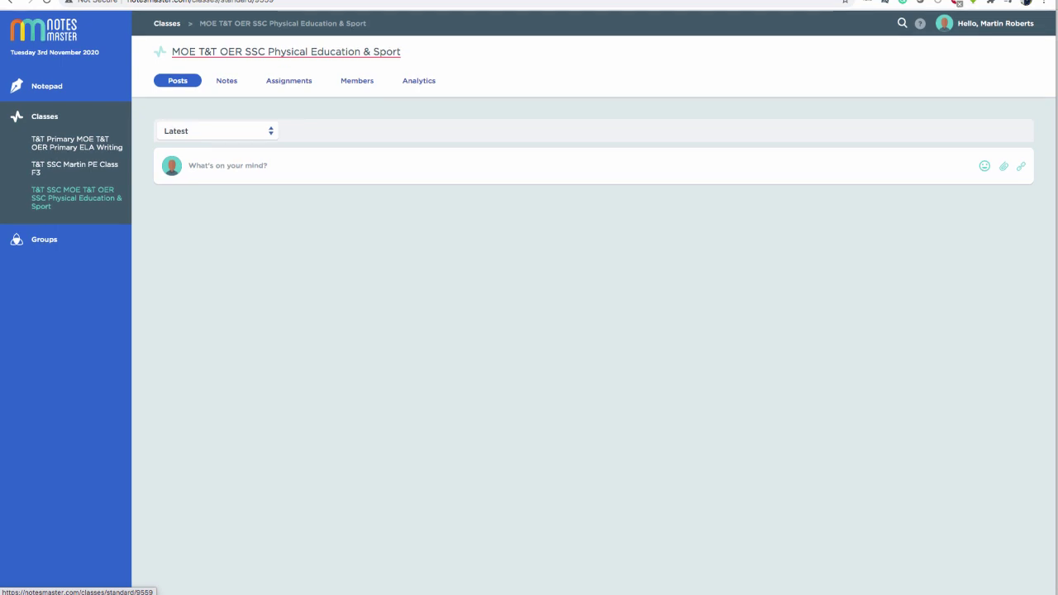
pyautogui.click(74, 168)
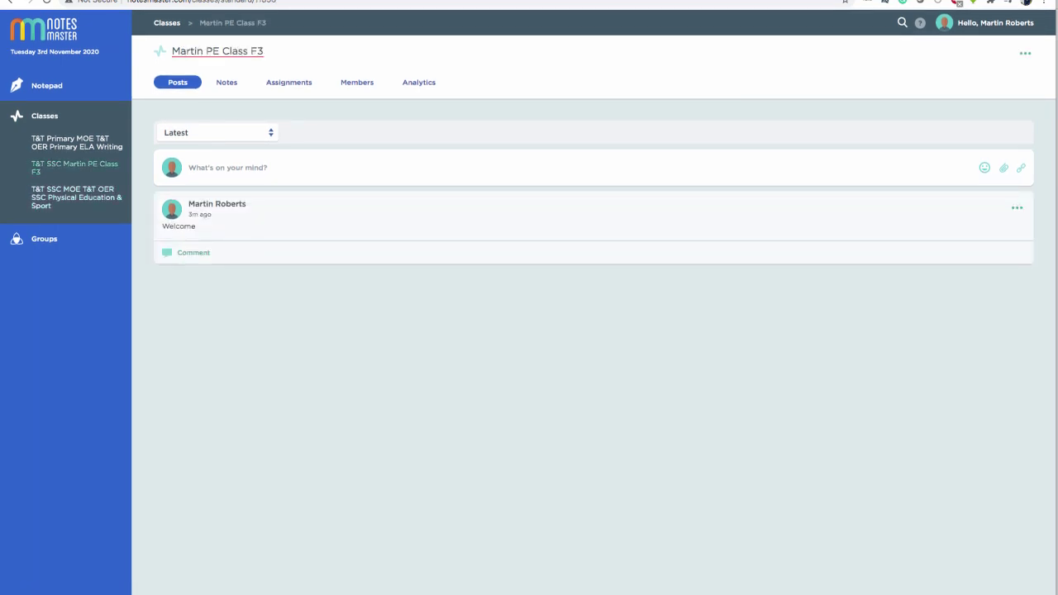